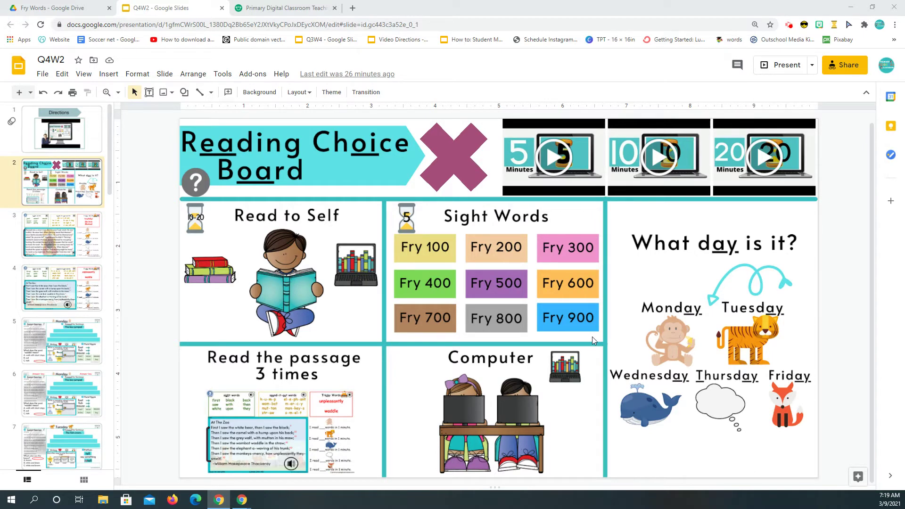
- Select the nine overlay boxes covering the Fry 100–900 buttons and delete them
drag(591, 336, 407, 241)
key(Escape)
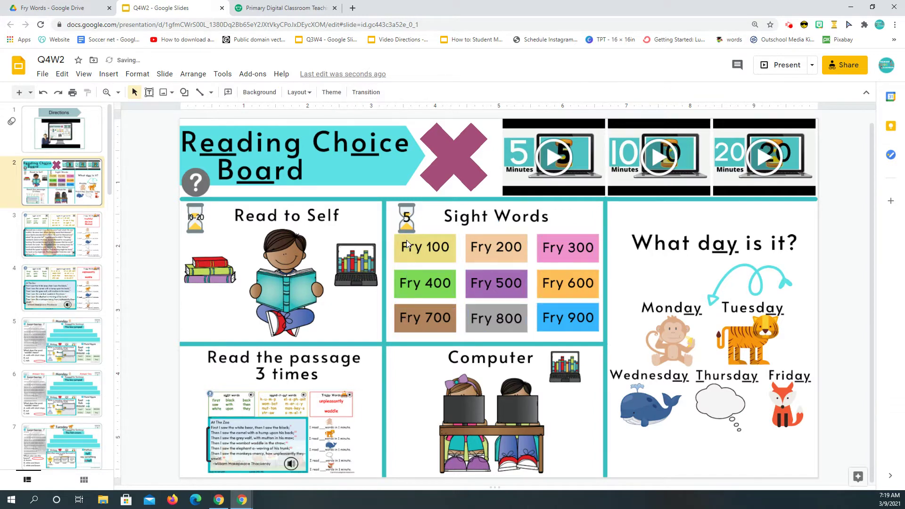
- Filter the TpT store to Free, view Digital Sight Word Slides, then show the Fry Words folder
click(276, 9)
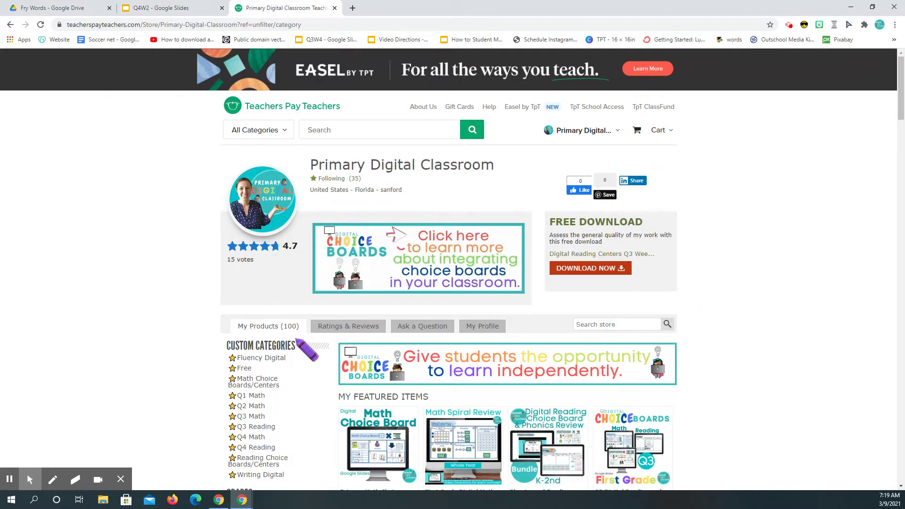
scroll(328, 395, down, 2)
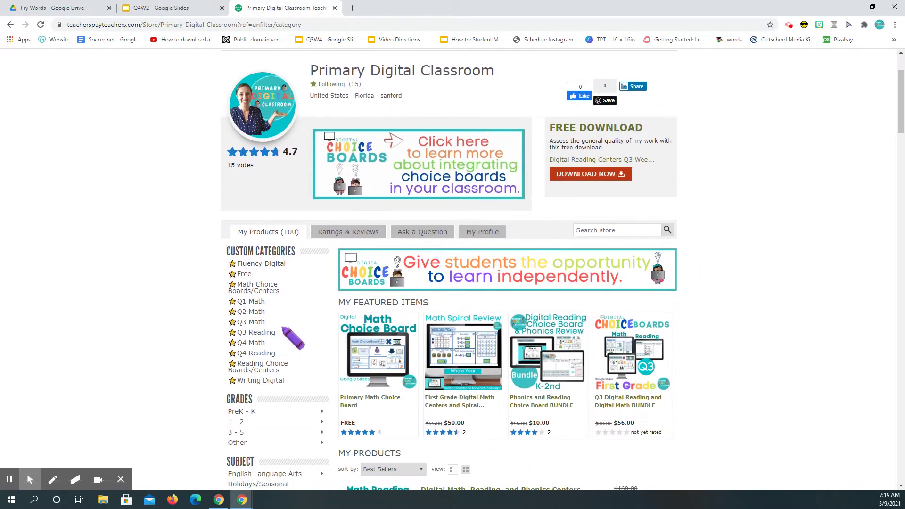
click(240, 275)
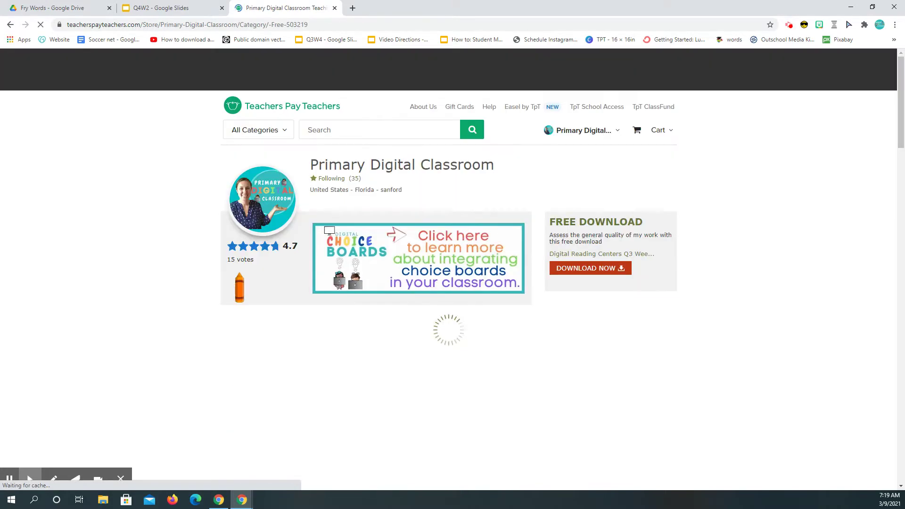
scroll(518, 393, down, 3)
scroll(517, 390, down, 11)
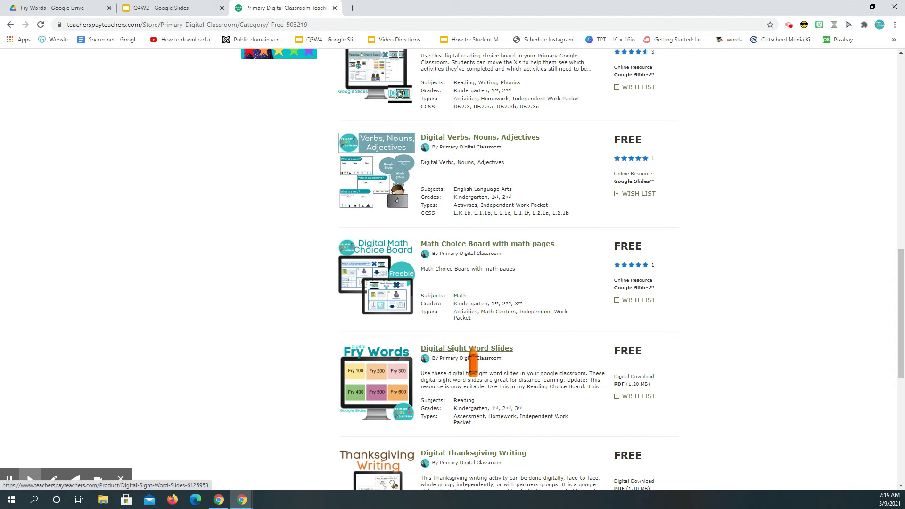
click(473, 349)
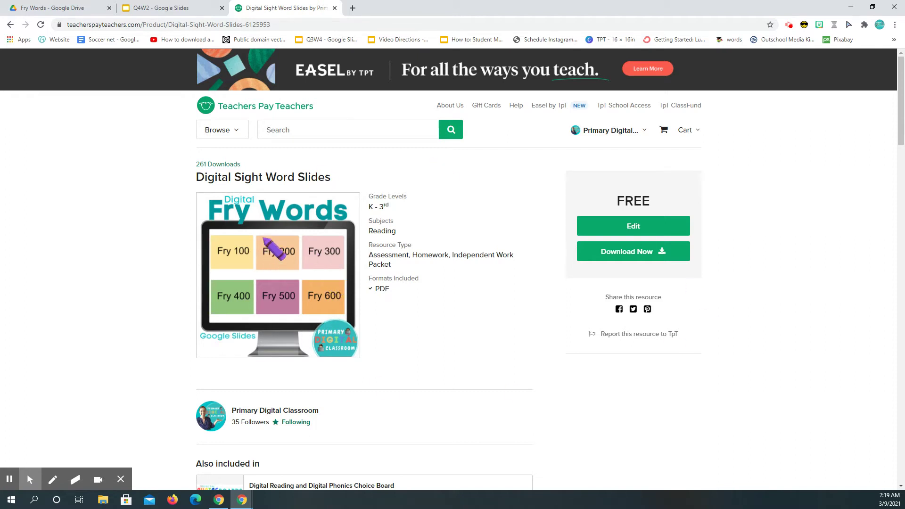
click(140, 9)
click(62, 8)
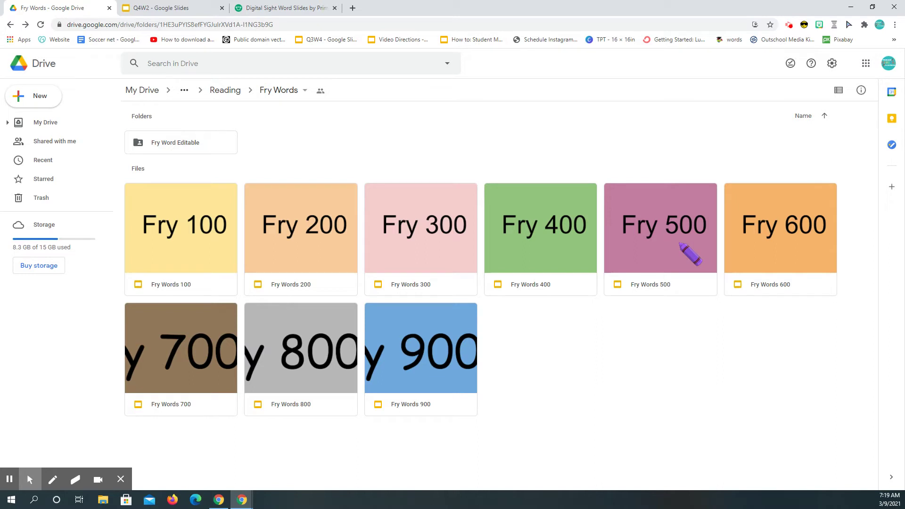
- Open the Fry Words 100 deck, copy its share link, and return to Q4W2
double_click(176, 252)
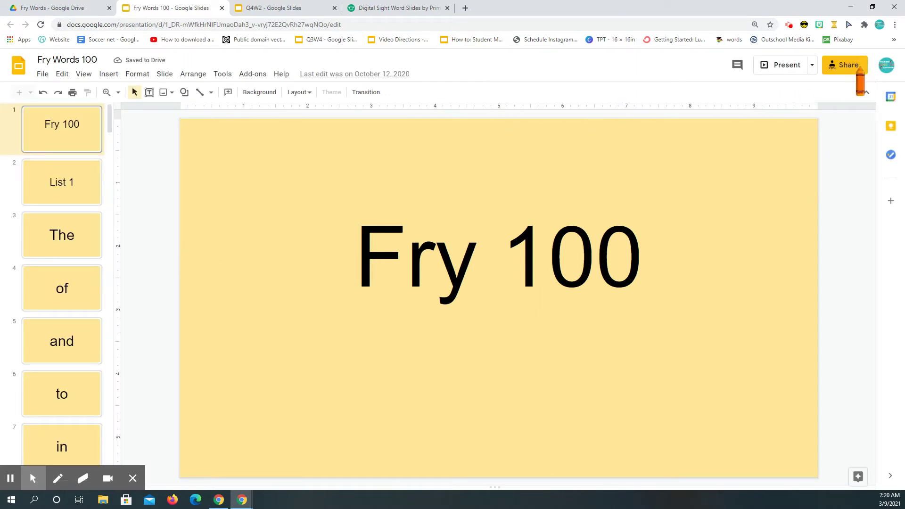
click(840, 67)
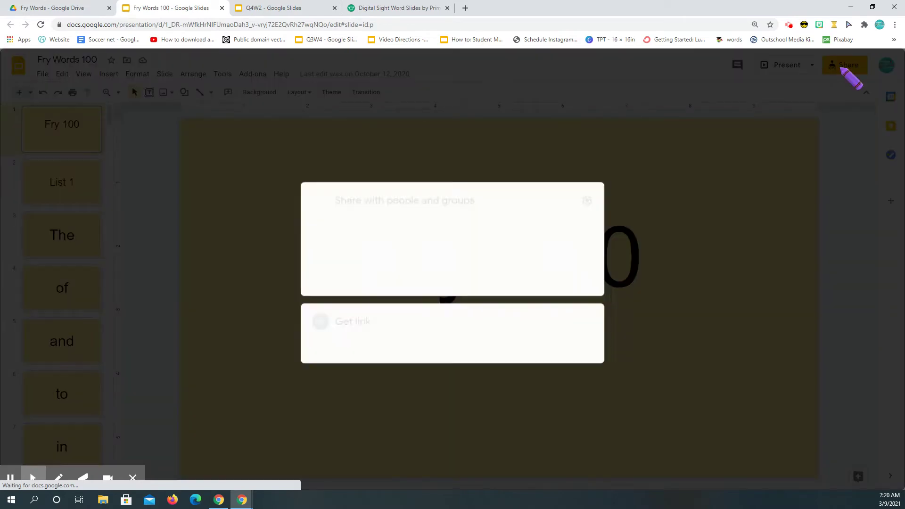
click(583, 349)
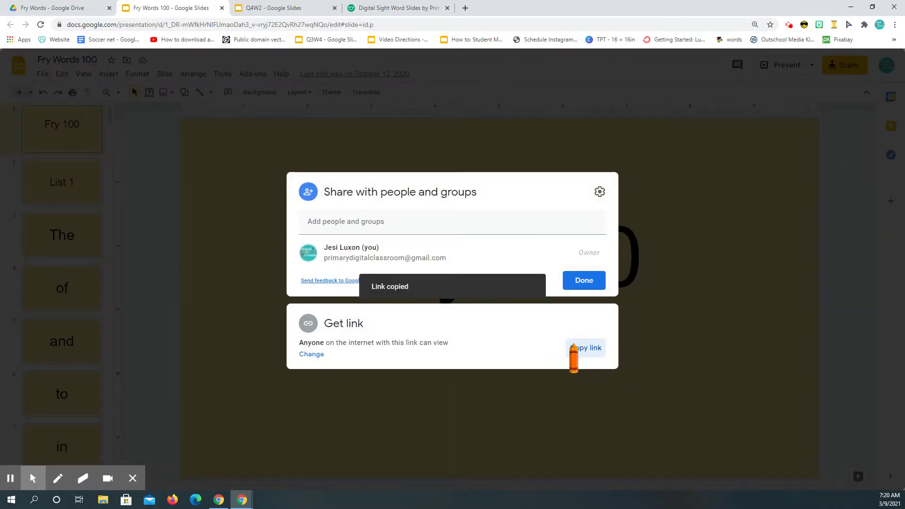
click(287, 8)
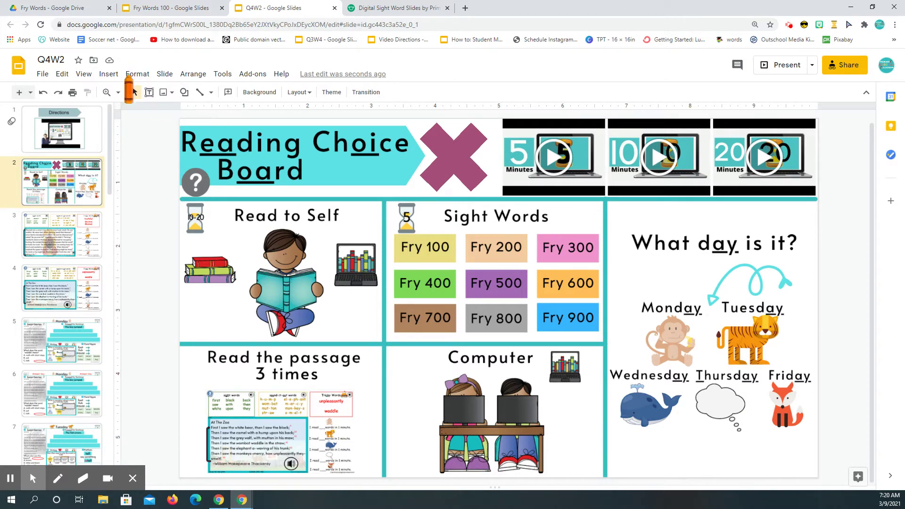
- Draw a rectangle over the Fry 100 button with transparent fill and border
click(184, 92)
mouse_move(209, 109)
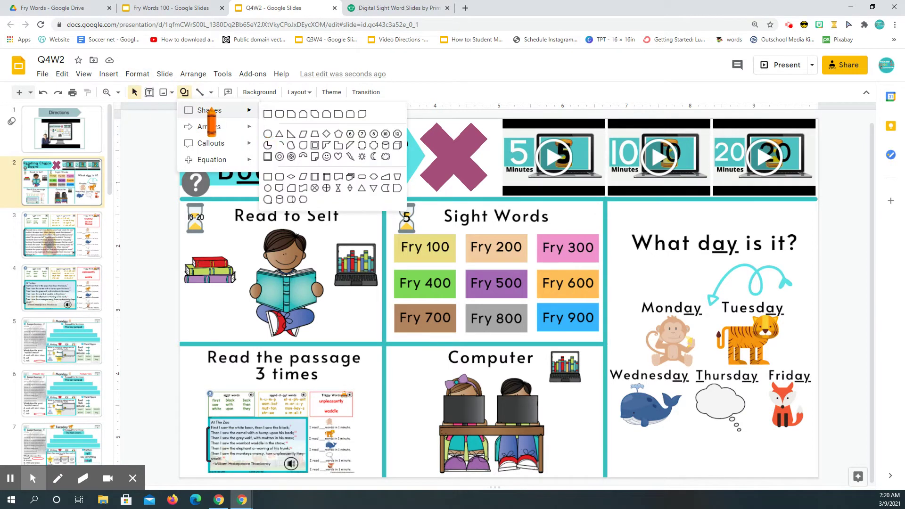
click(270, 116)
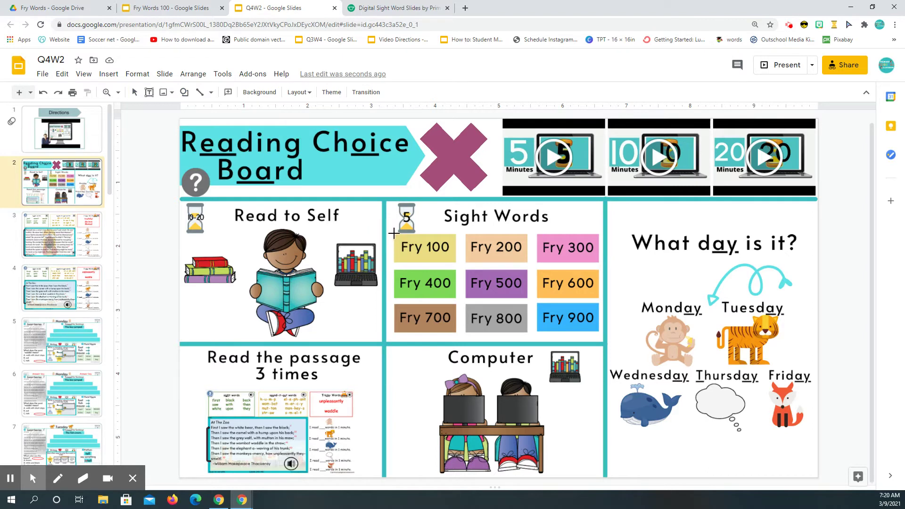
drag(394, 233, 455, 262)
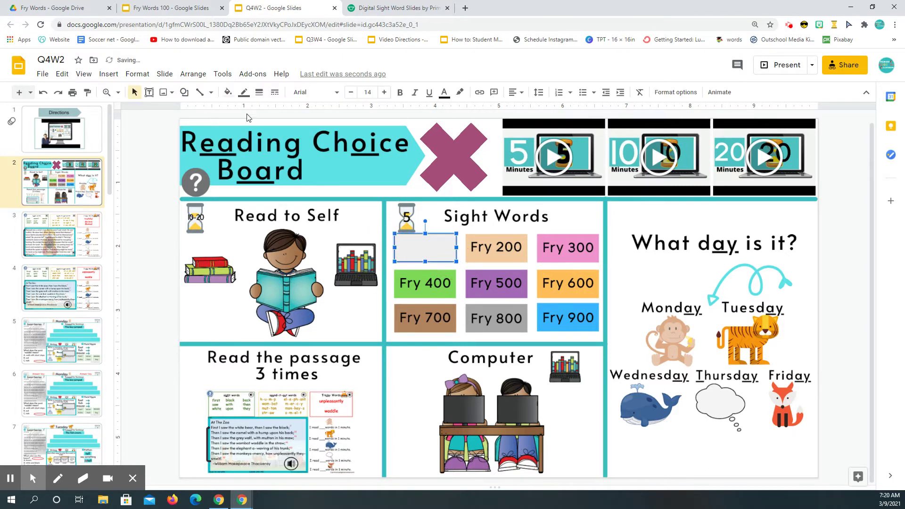
click(227, 92)
click(254, 133)
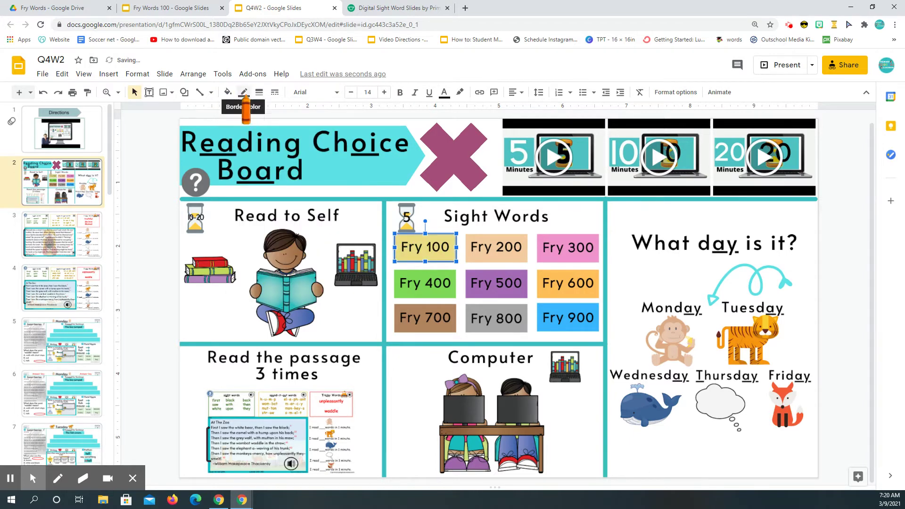
click(243, 92)
click(265, 117)
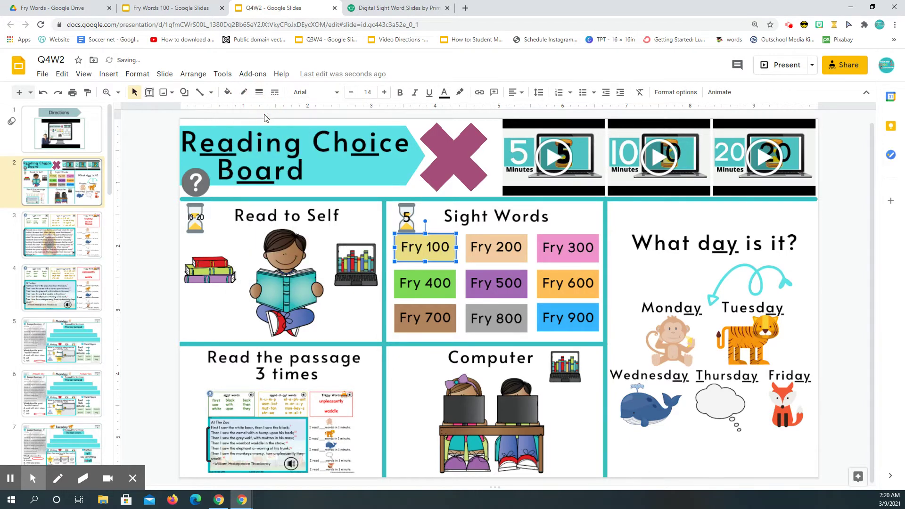
- Link the rectangle to the copied Fry Words 100 deck address
click(109, 73)
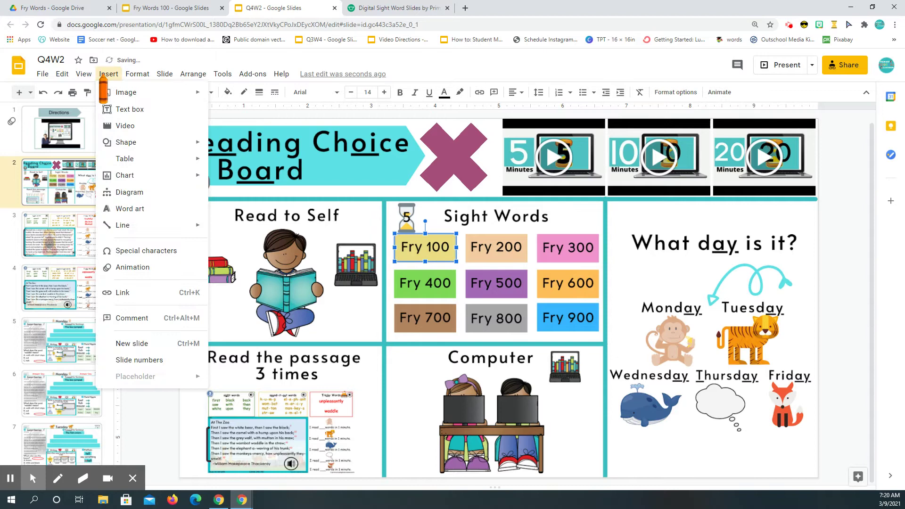
click(157, 293)
right_click(436, 287)
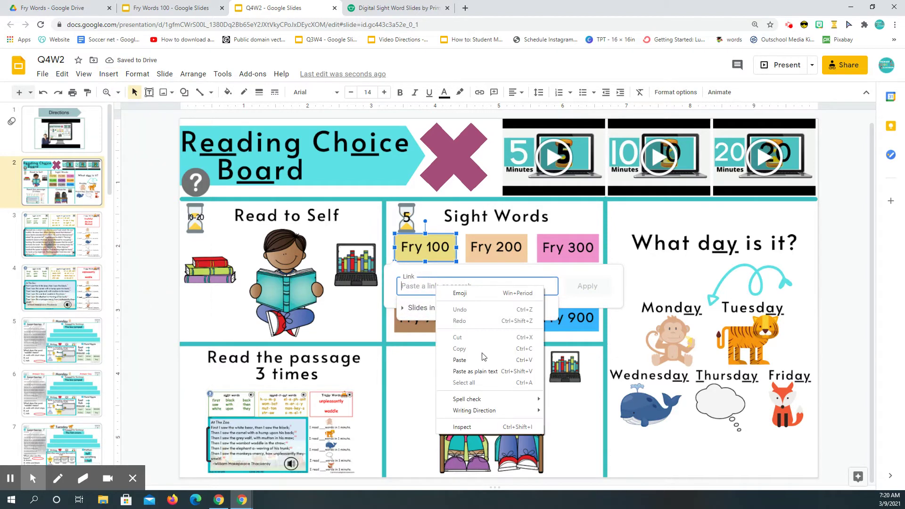
click(483, 359)
click(576, 288)
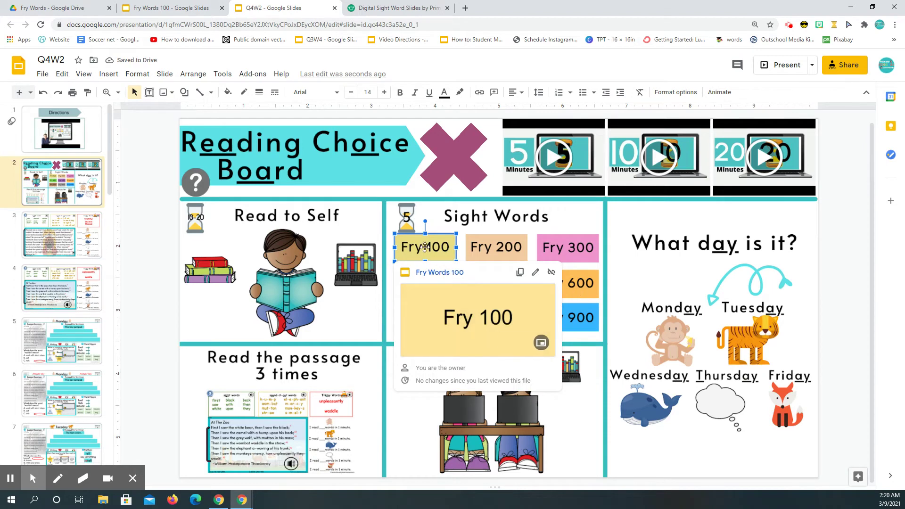
- Test the Fry 100 link by opening the Fry Words 100 deck, then close it
click(427, 272)
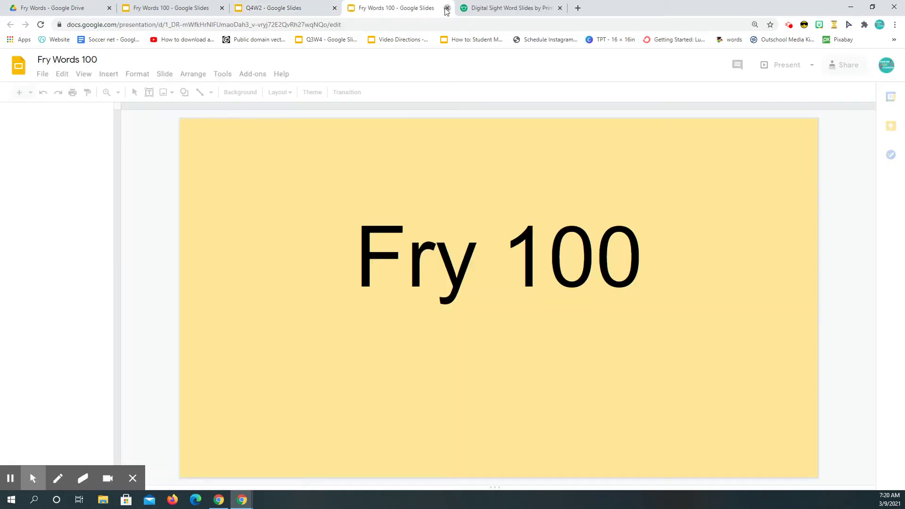
click(446, 8)
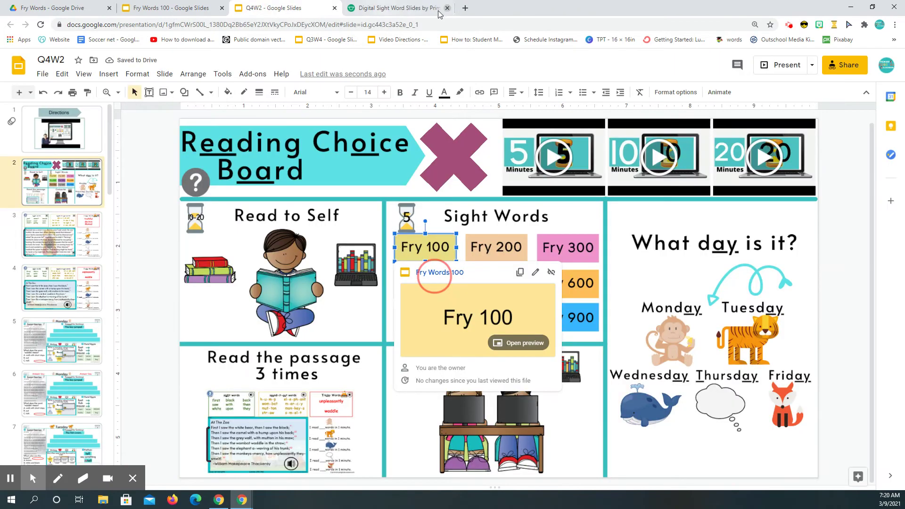
click(57, 8)
- Open Fry Words 200 from Drive, copy its share link, and return to Q4W2
double_click(304, 245)
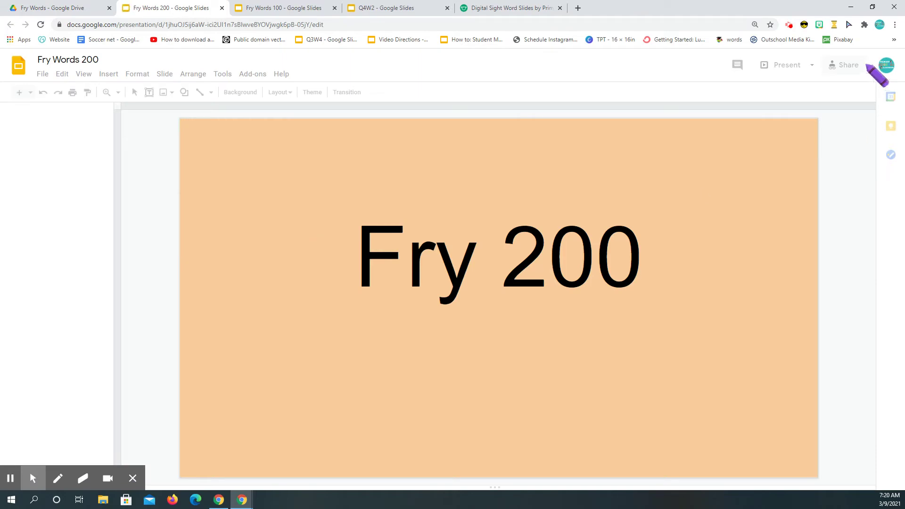
click(854, 67)
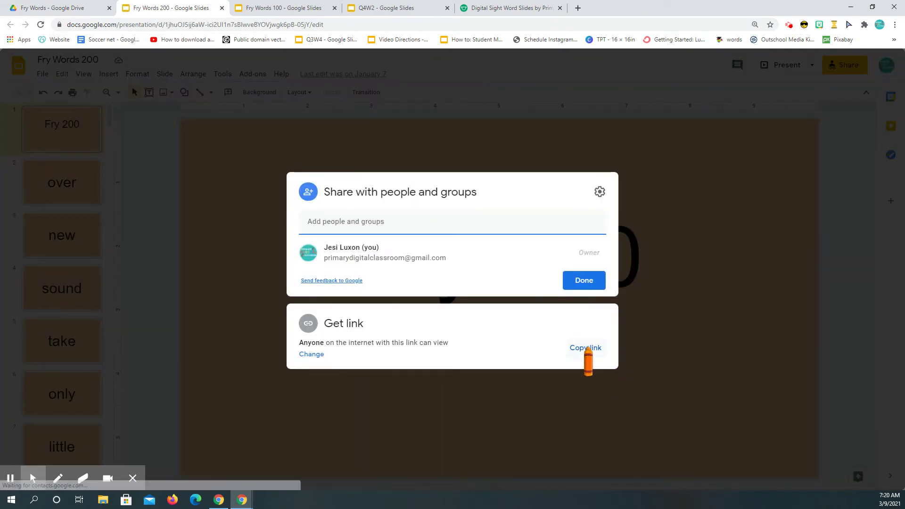
click(588, 348)
click(395, 6)
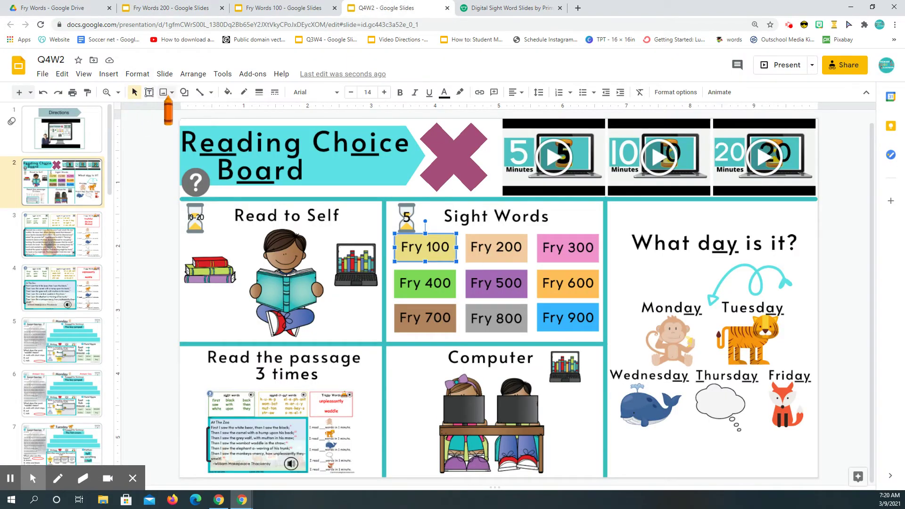
click(185, 92)
- Draw a rectangle over the Fry 200 button with transparent fill and border
mouse_move(198, 110)
click(369, 181)
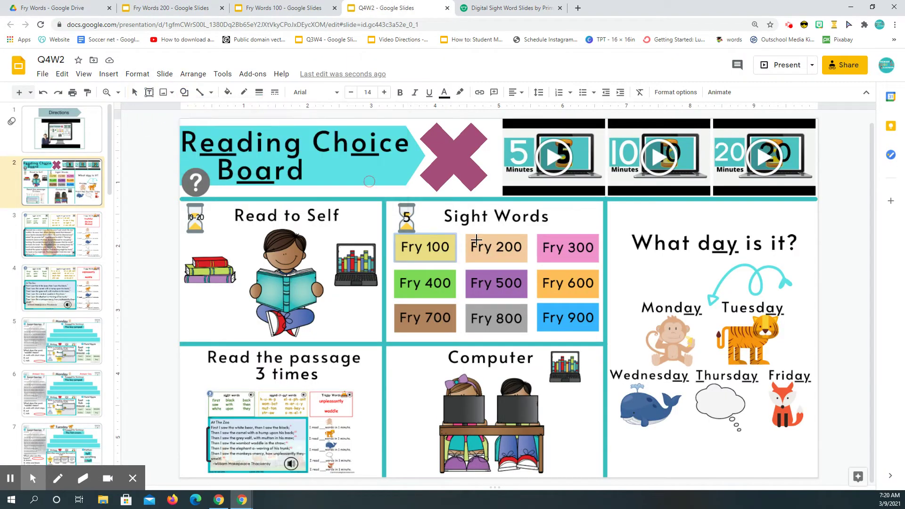
drag(464, 235, 529, 261)
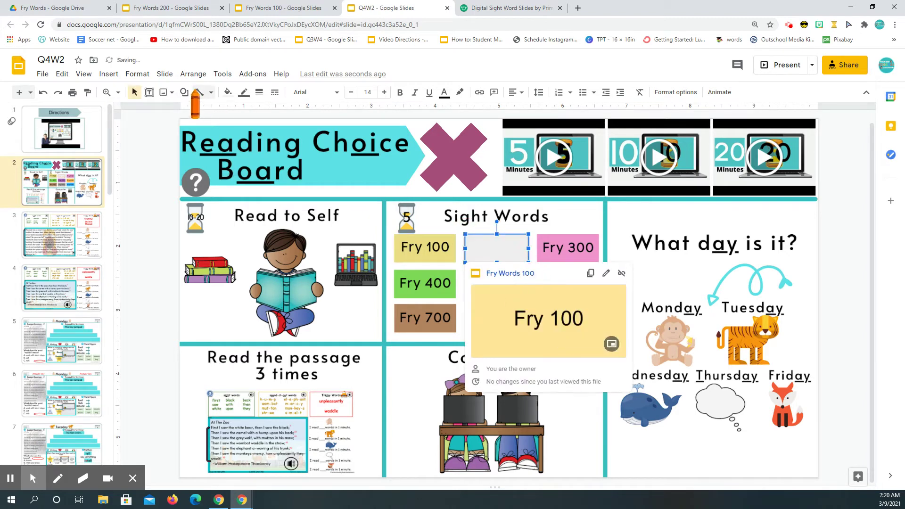
click(228, 92)
click(258, 132)
click(244, 92)
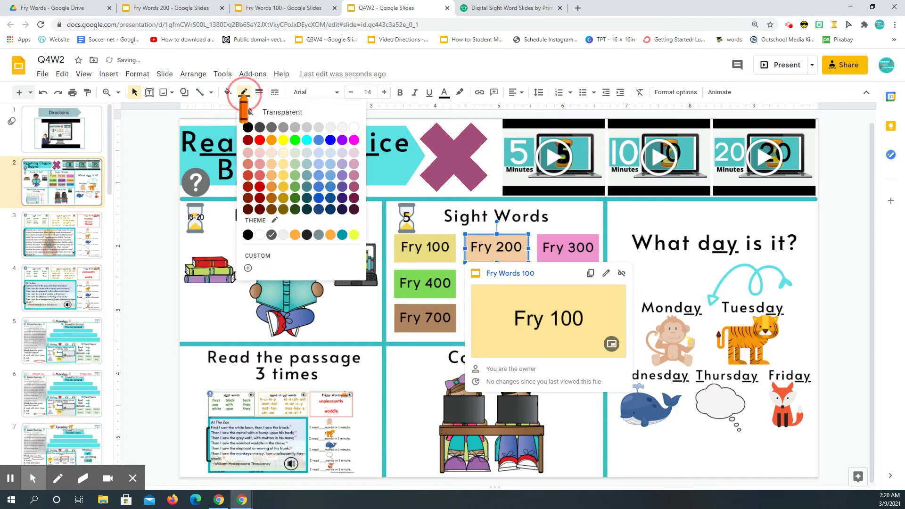
click(265, 119)
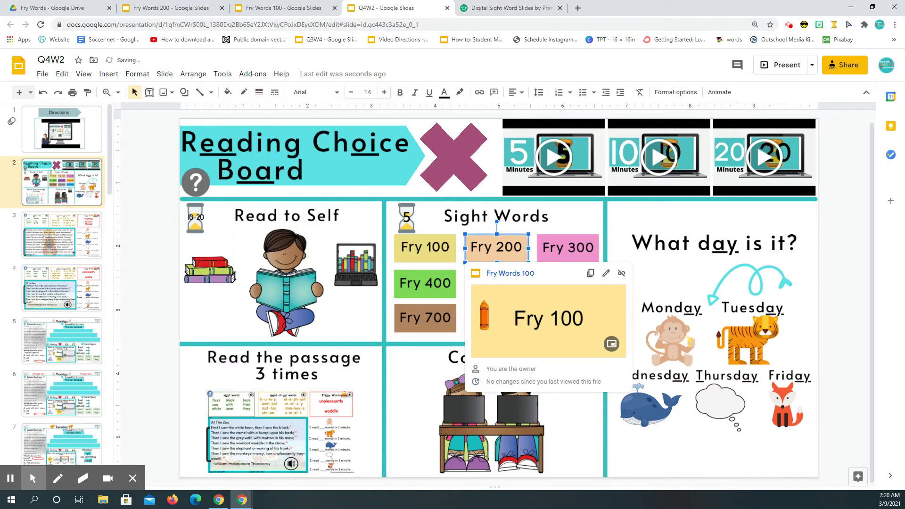
- Link the rectangle to the Fry Words 200 deck address and verify the link
click(606, 274)
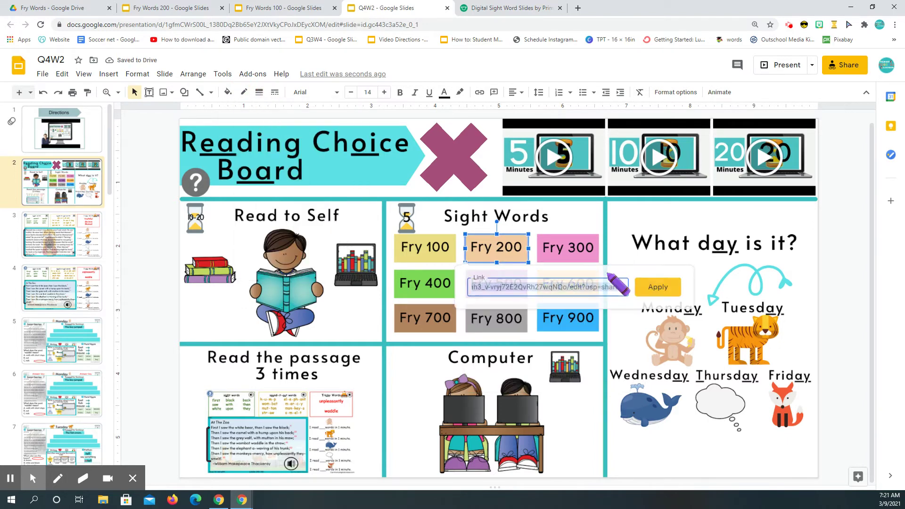
right_click(533, 289)
click(553, 335)
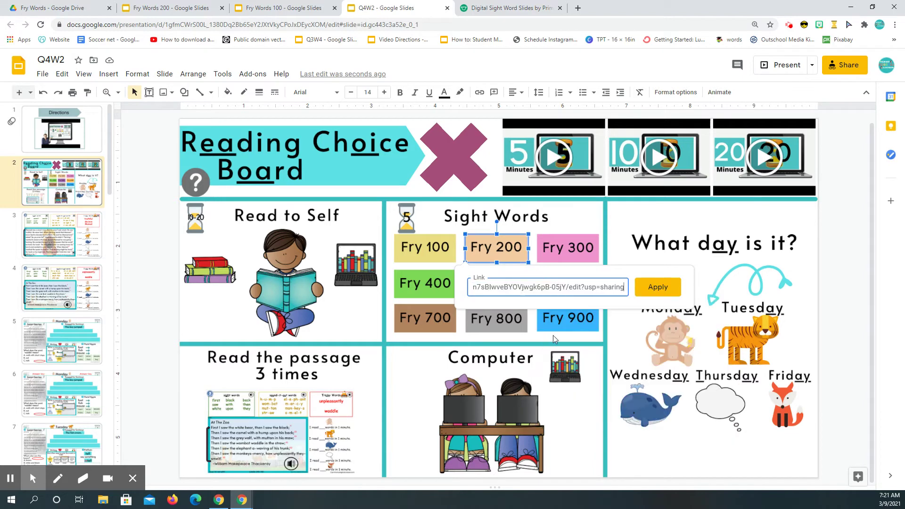
click(658, 286)
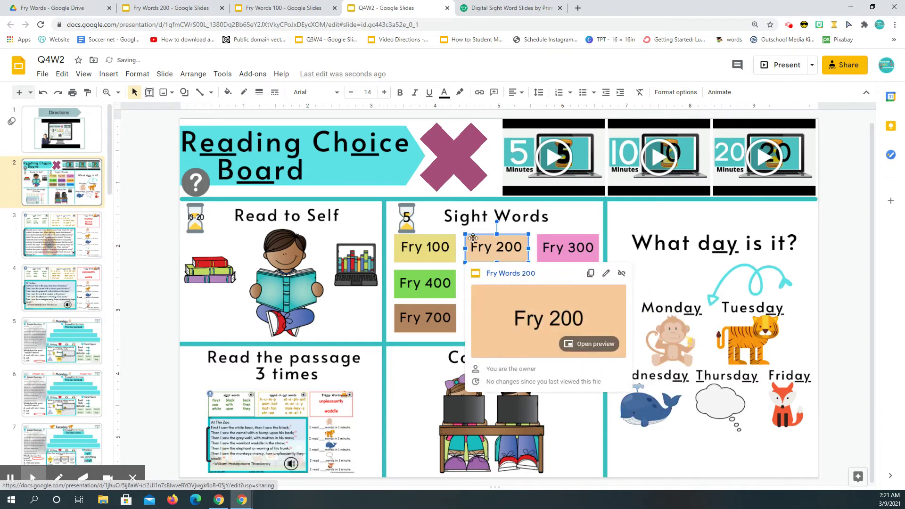
click(443, 220)
click(503, 250)
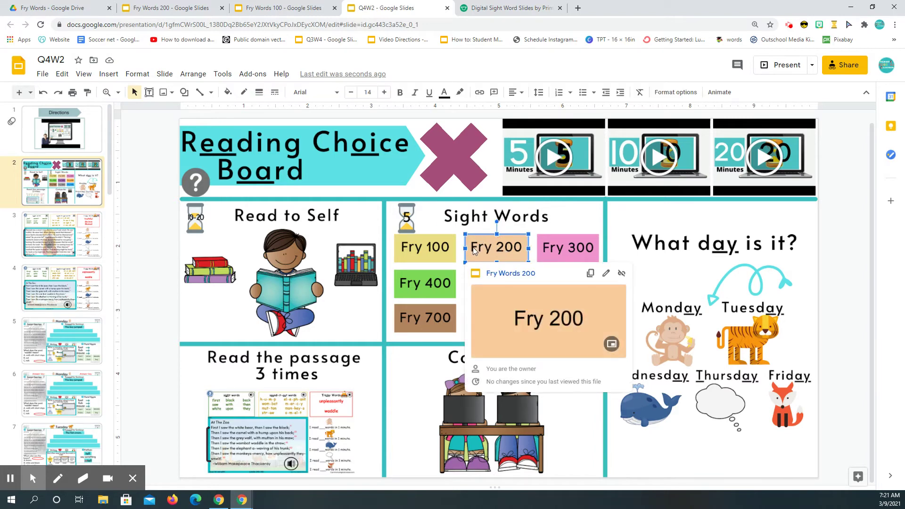
click(462, 226)
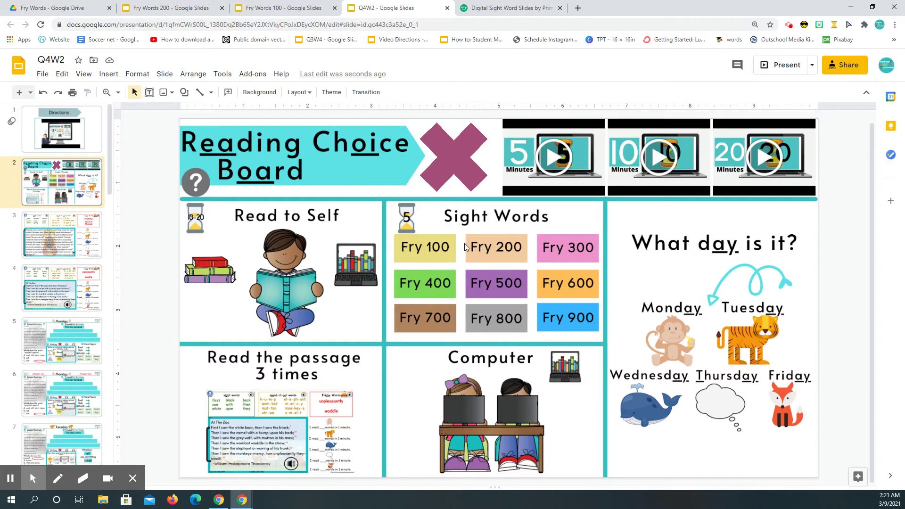
- Duplicate the Fry 200 link shape with Ctrl+D and move the copy over Fry 300
click(470, 244)
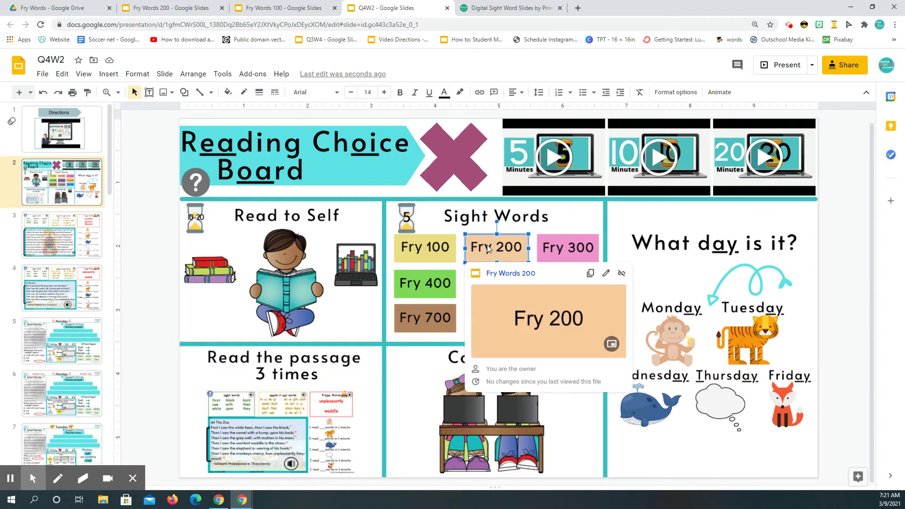
key(ctrl+d)
drag(495, 248, 565, 242)
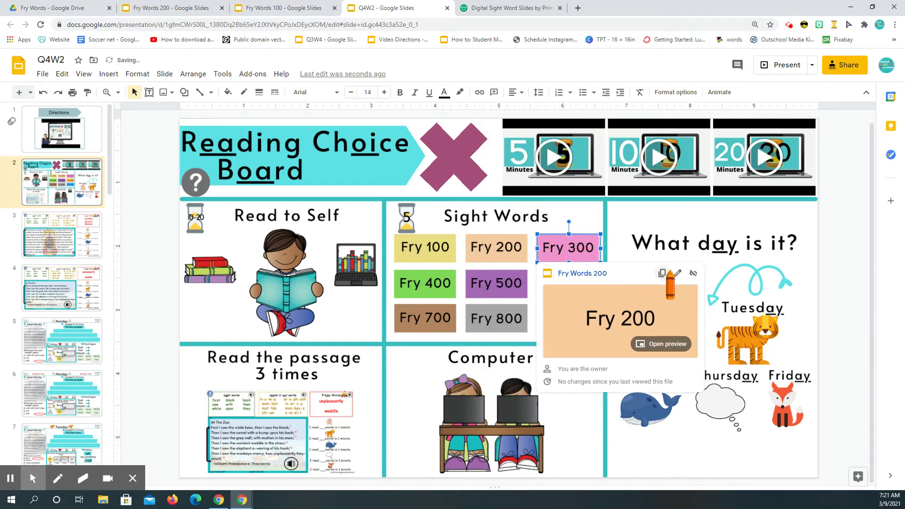
click(57, 8)
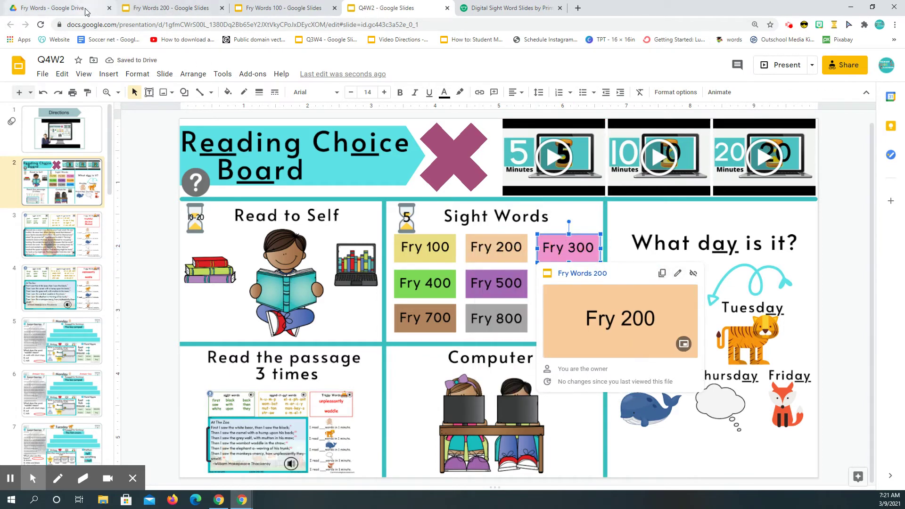
- Open Fry Words 300 from Drive, copy its share link, and return to the choice board
double_click(413, 225)
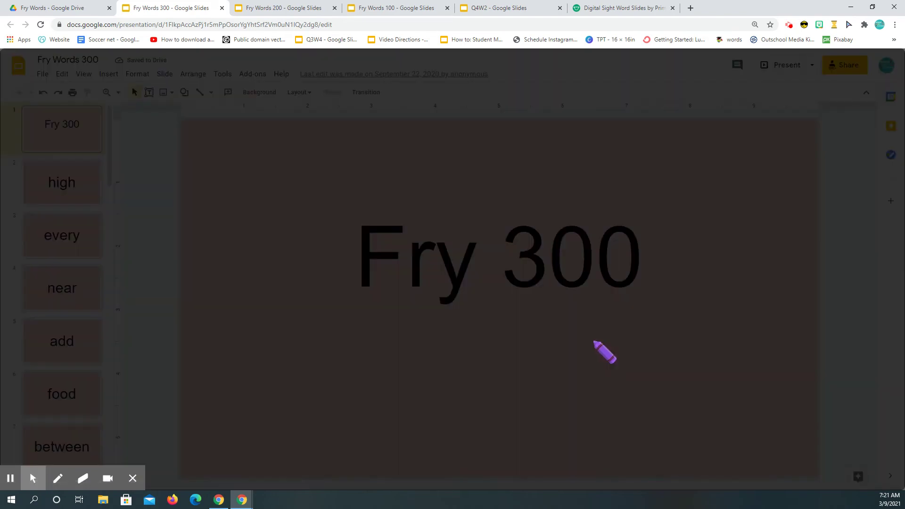
click(584, 348)
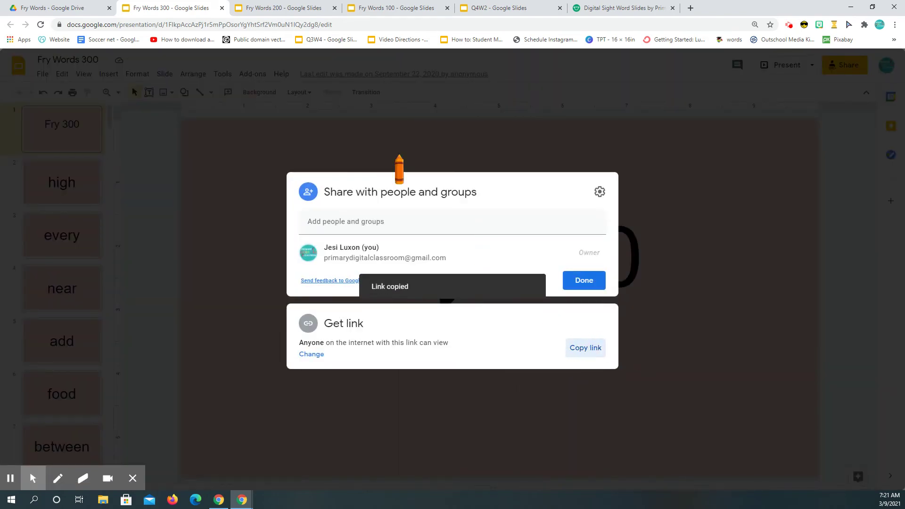
click(507, 8)
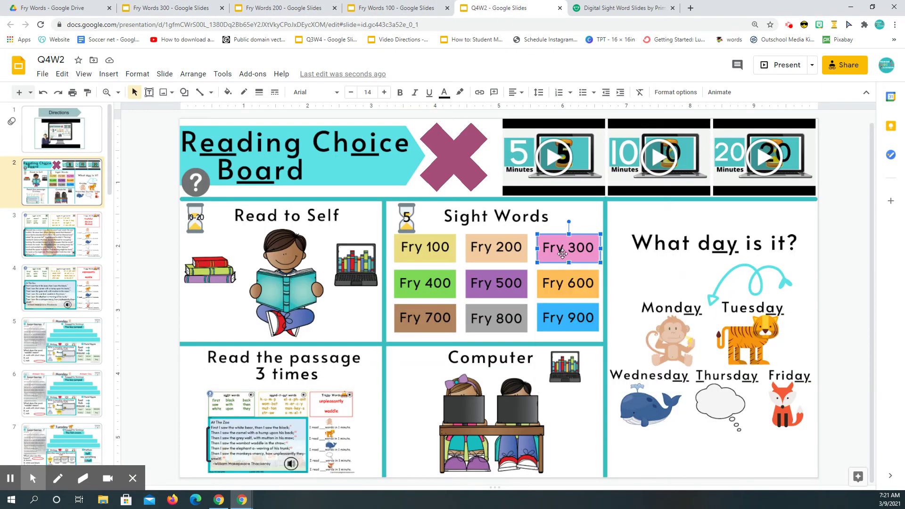
- Replace the Fry 300 shape's link with the Fry Words 300 deck address
click(557, 246)
click(557, 242)
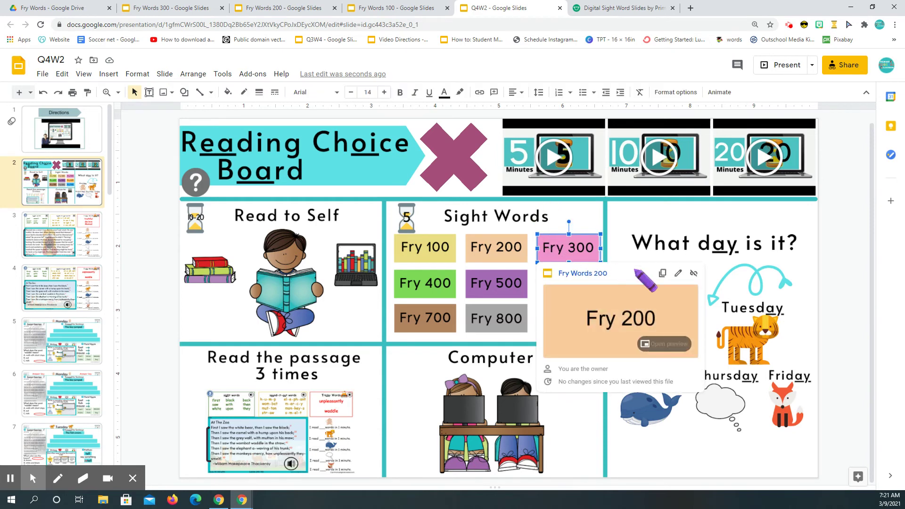
click(677, 274)
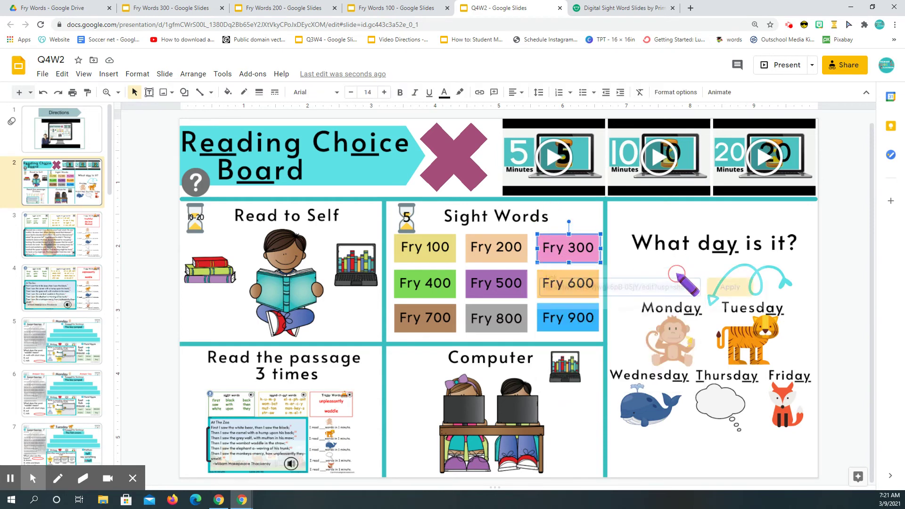
key(BackSpace)
right_click(619, 292)
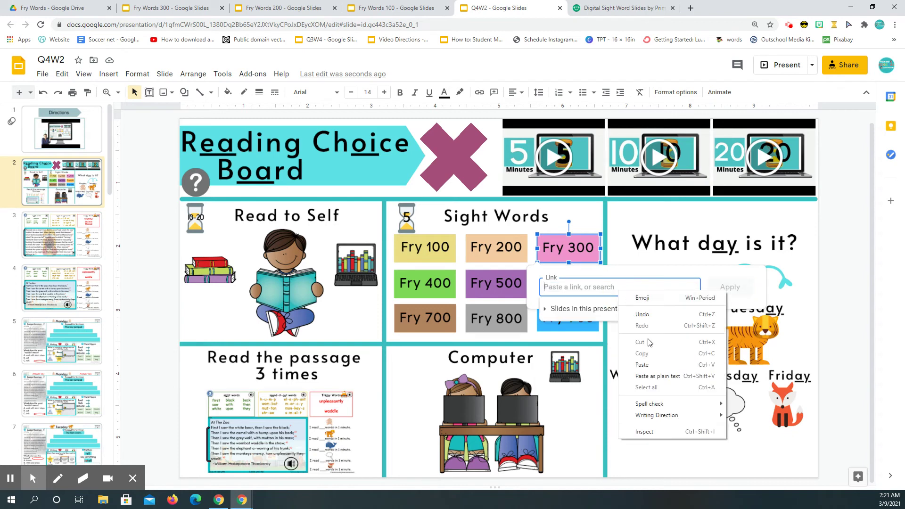
click(642, 364)
click(730, 287)
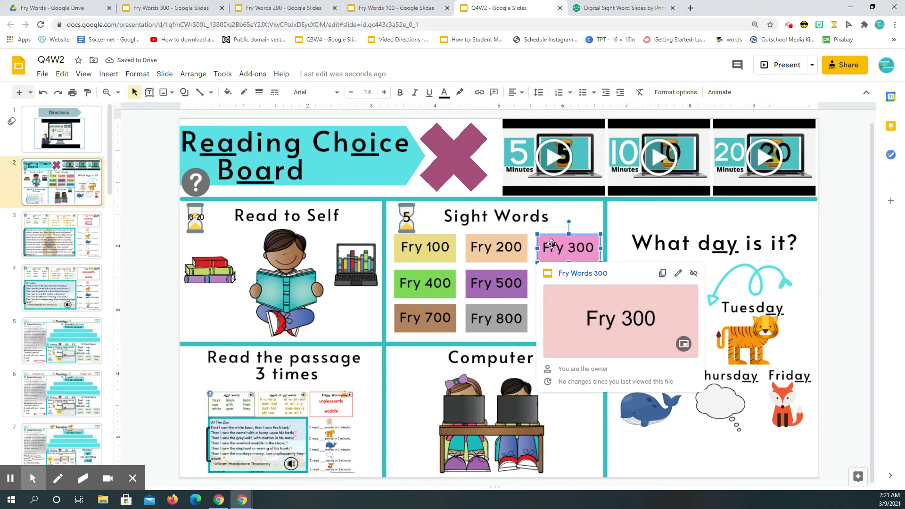
click(424, 283)
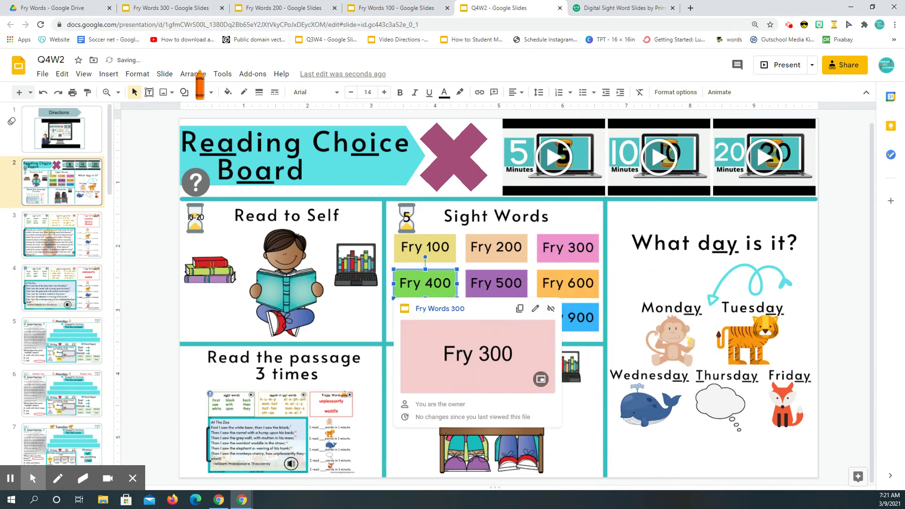
click(61, 8)
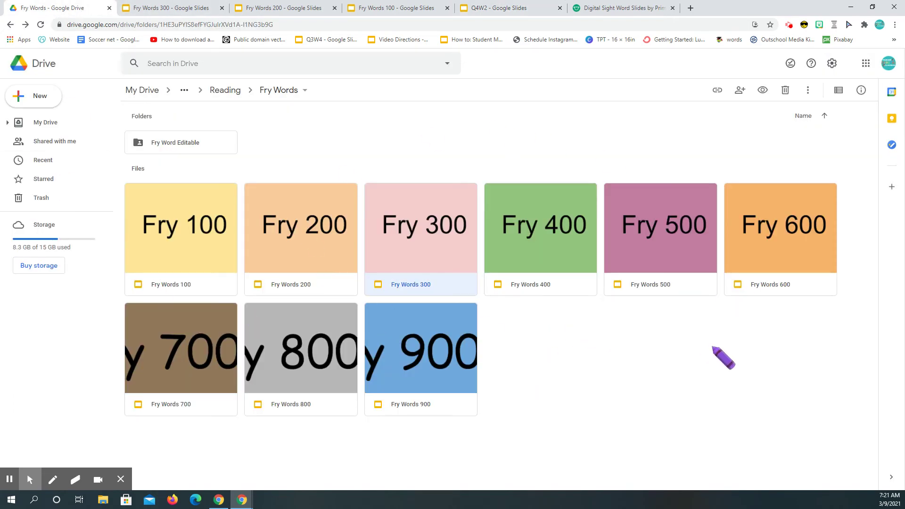
- Share all nine Fry Words decks so anyone with the link can view them
click(470, 339)
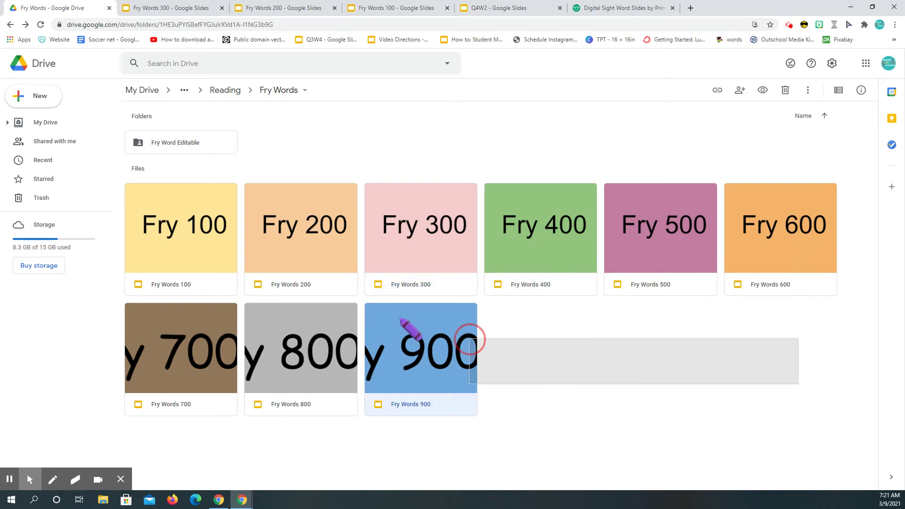
drag(469, 339, 167, 195)
right_click(191, 226)
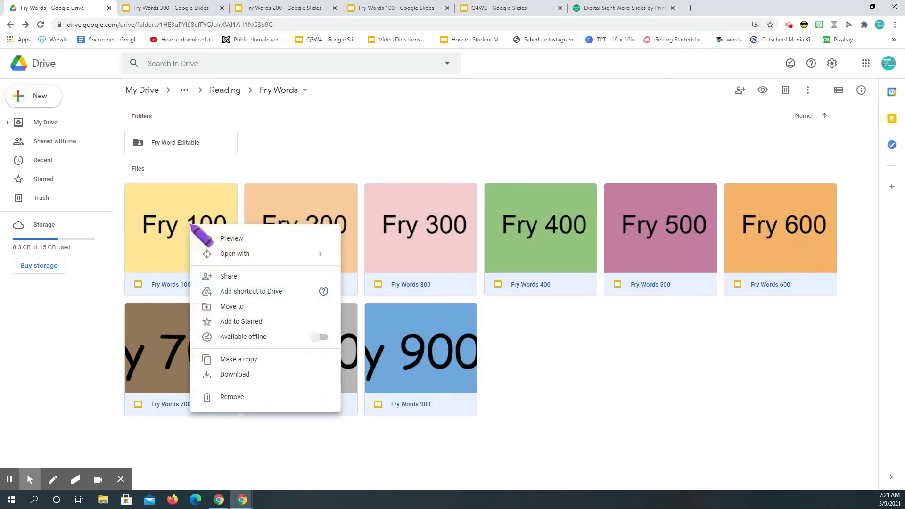
click(229, 278)
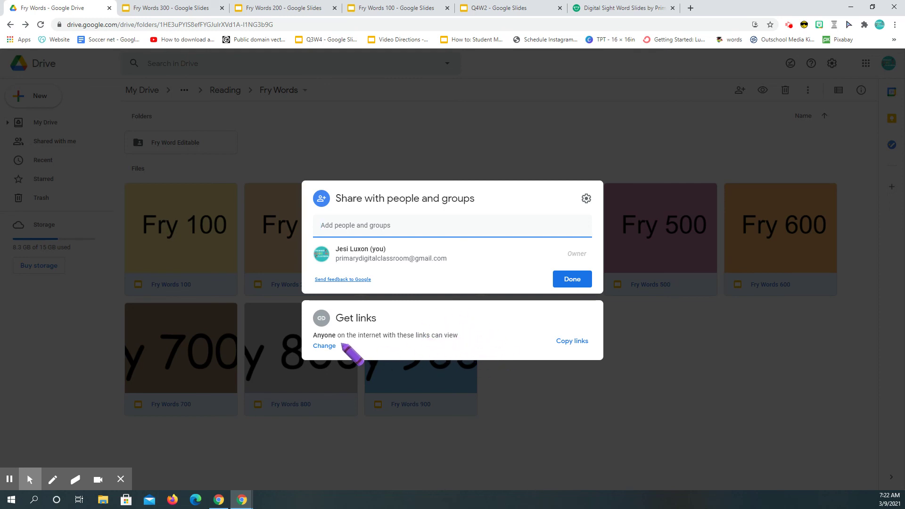
click(558, 400)
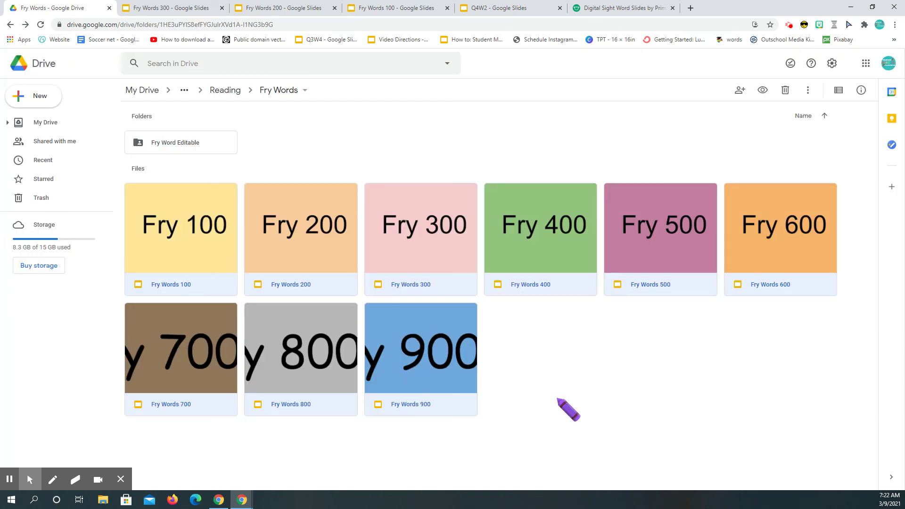